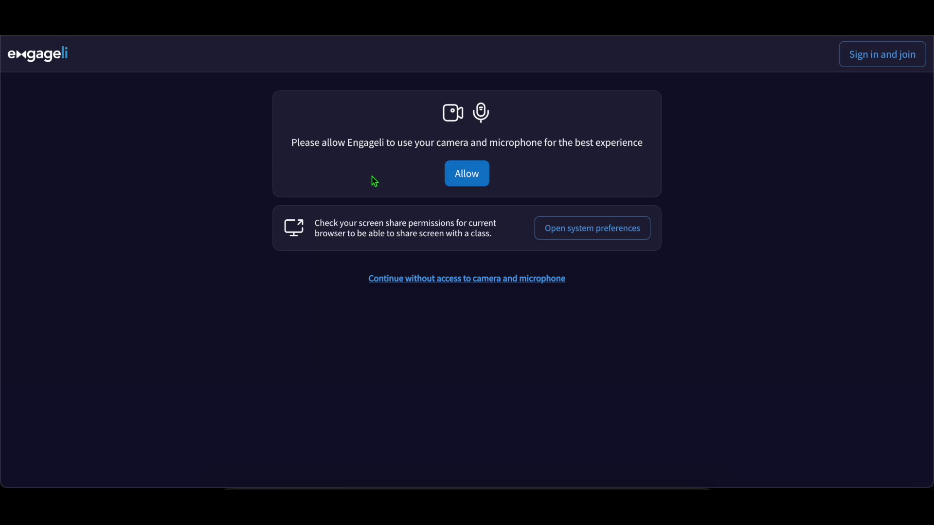
- Allow camera and microphone for this site while visiting, and view the background effects
click(478, 180)
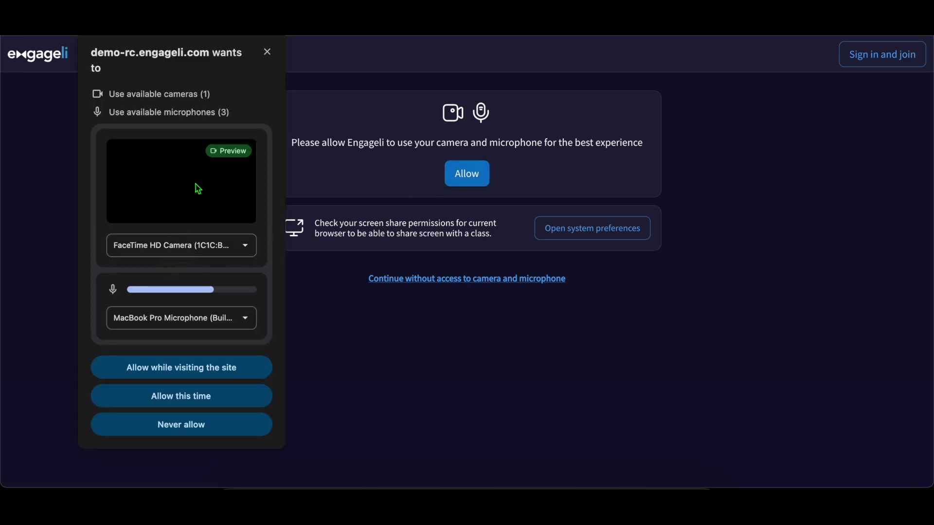
click(156, 378)
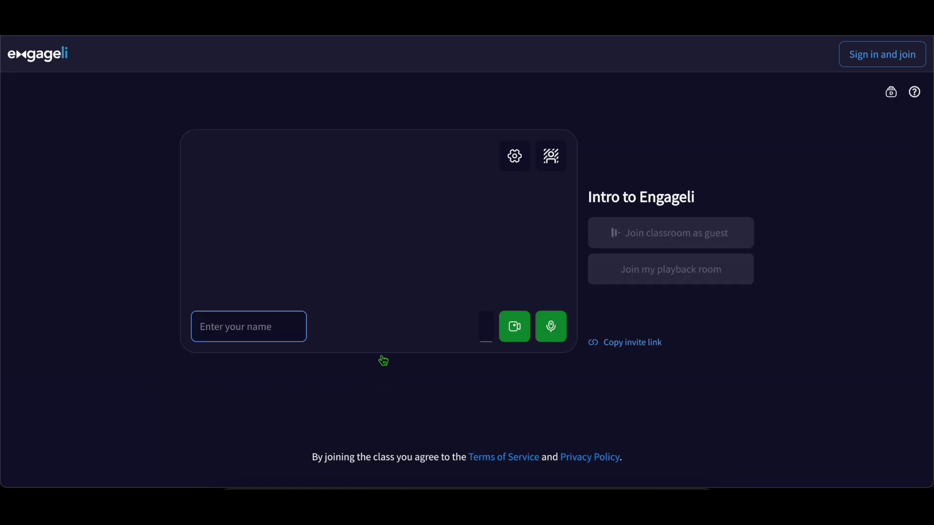
click(548, 165)
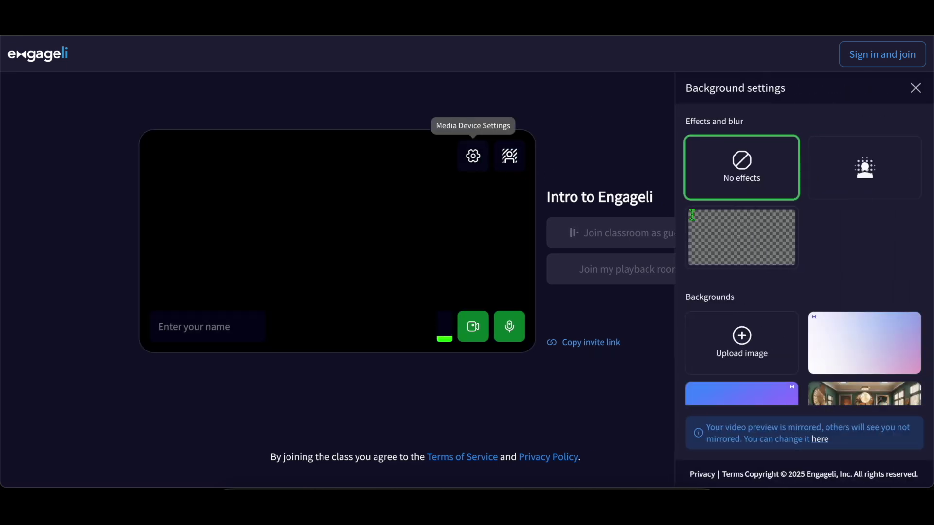
scroll(767, 274, down, 3)
- Review device settings, run and dismiss the system test, then join the classroom as guest
click(476, 158)
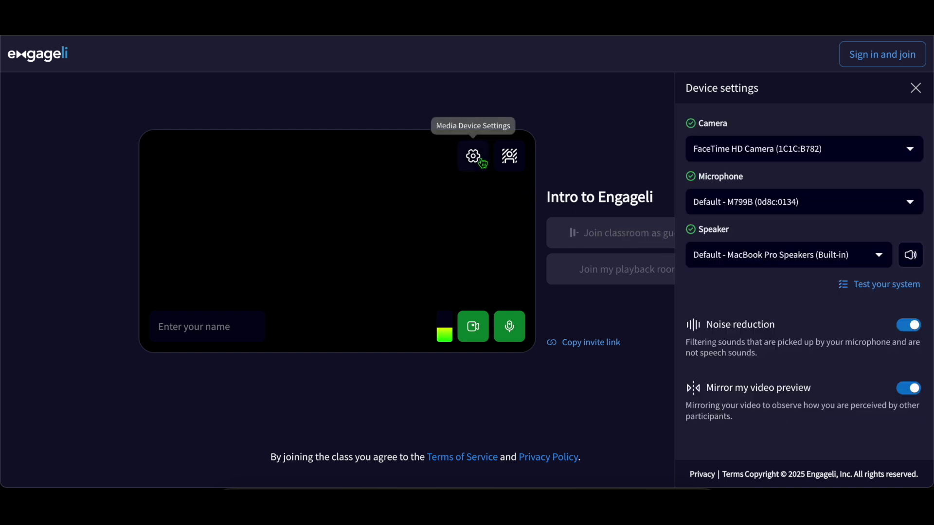
click(878, 287)
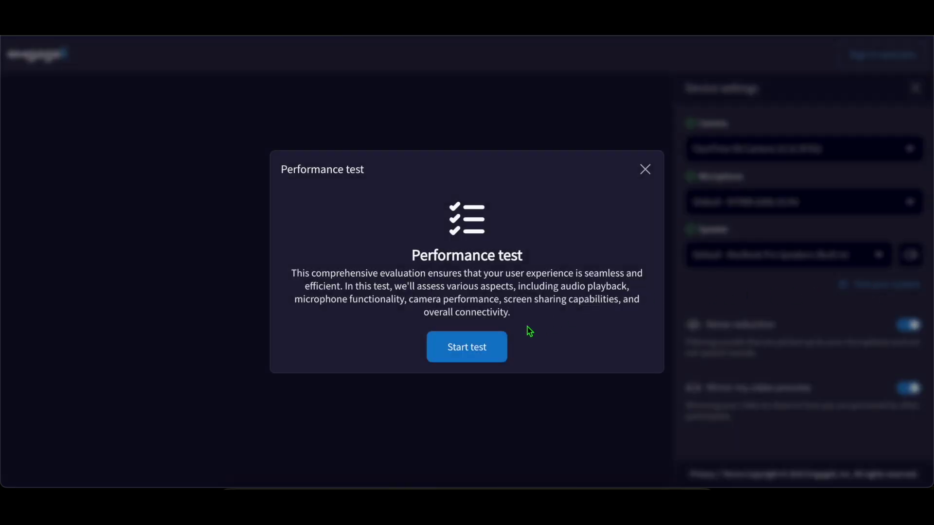
click(646, 172)
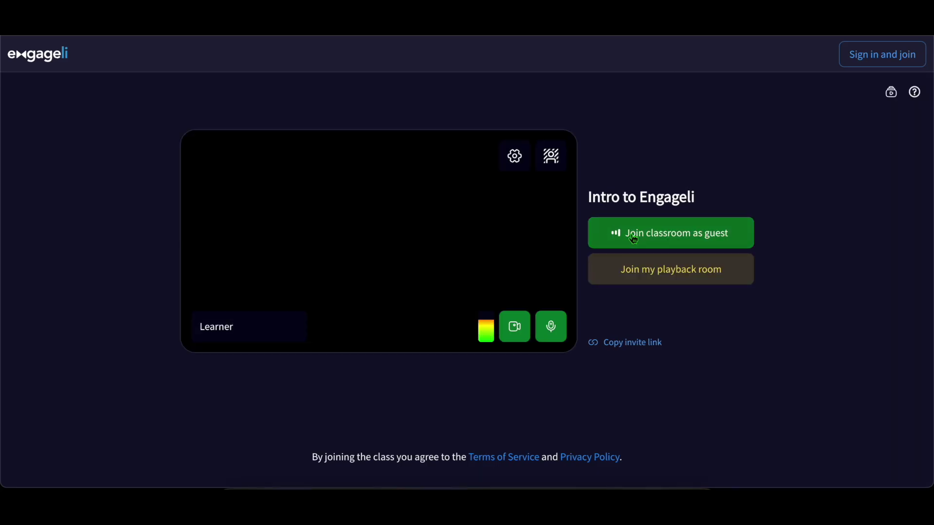
click(634, 238)
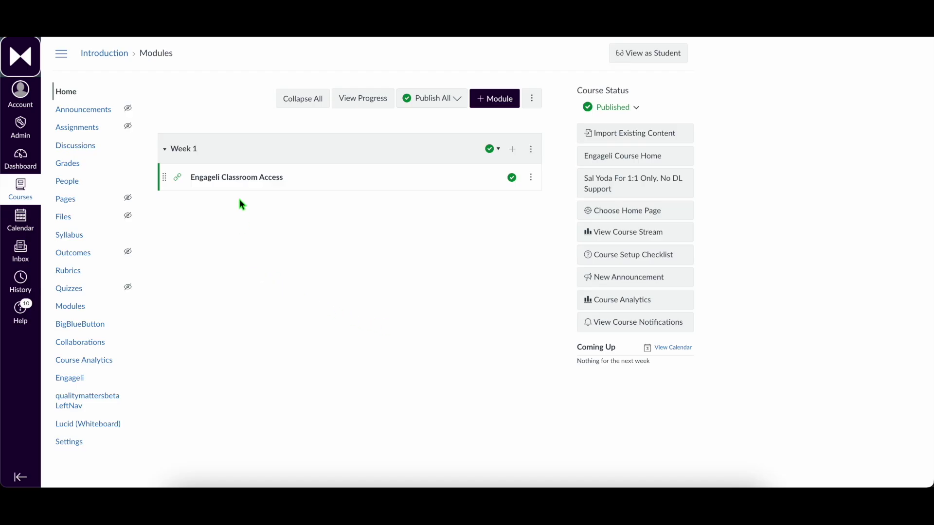
- Open Week 1's Engageli Classroom Access item and load it in a new window
click(243, 178)
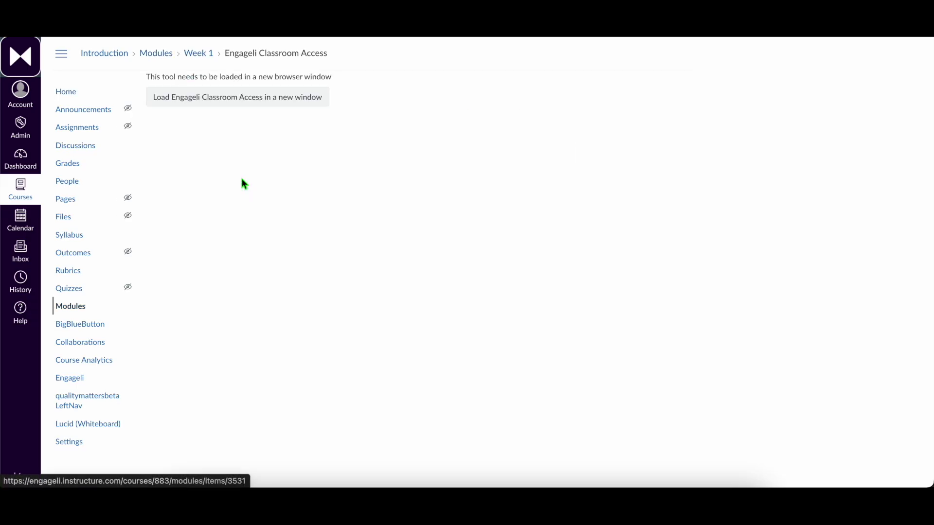
click(238, 104)
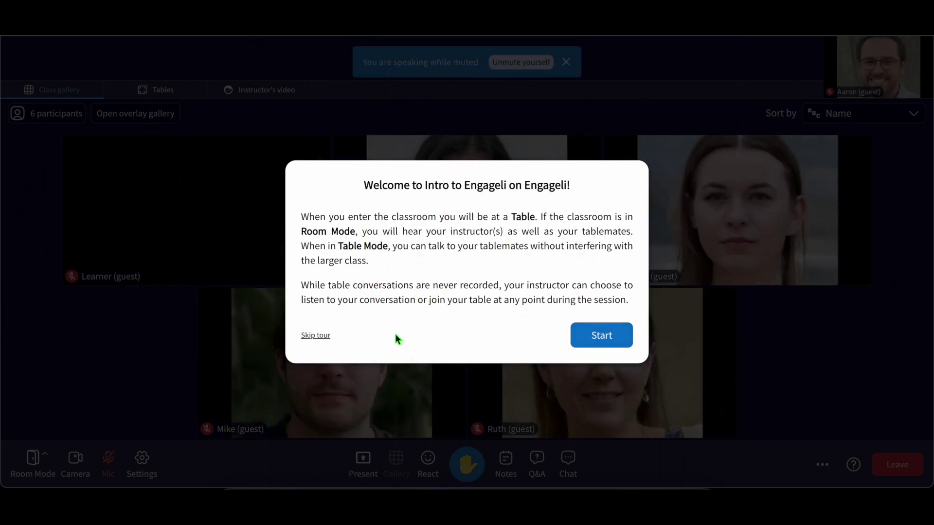
- Step through the classroom welcome tour until it finishes
click(602, 338)
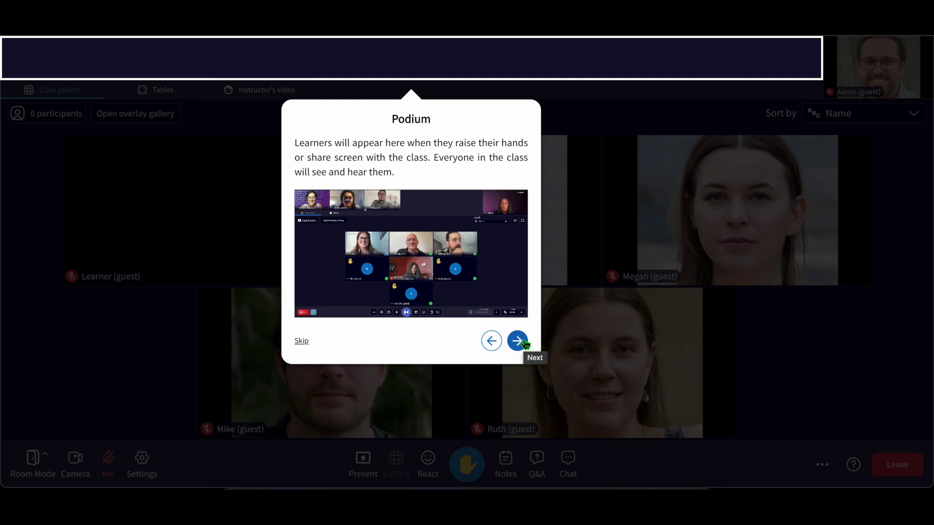
click(524, 343)
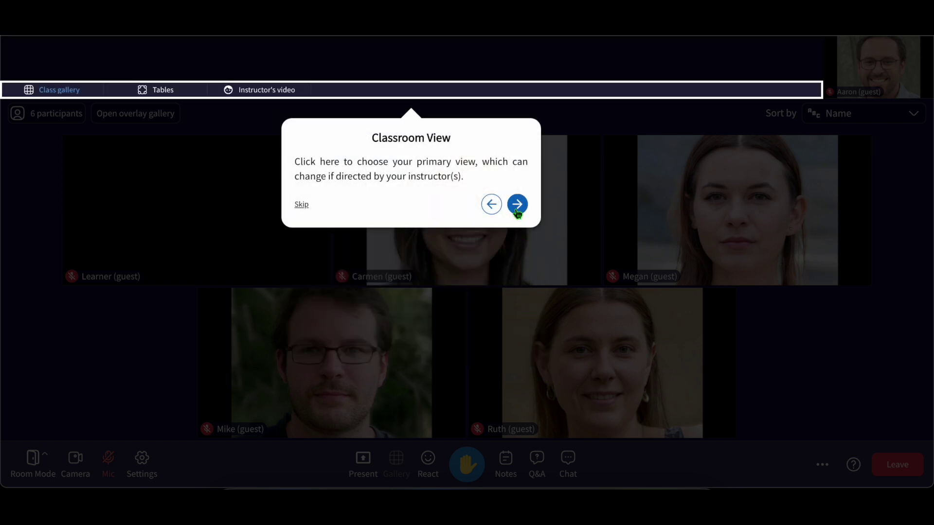
click(517, 205)
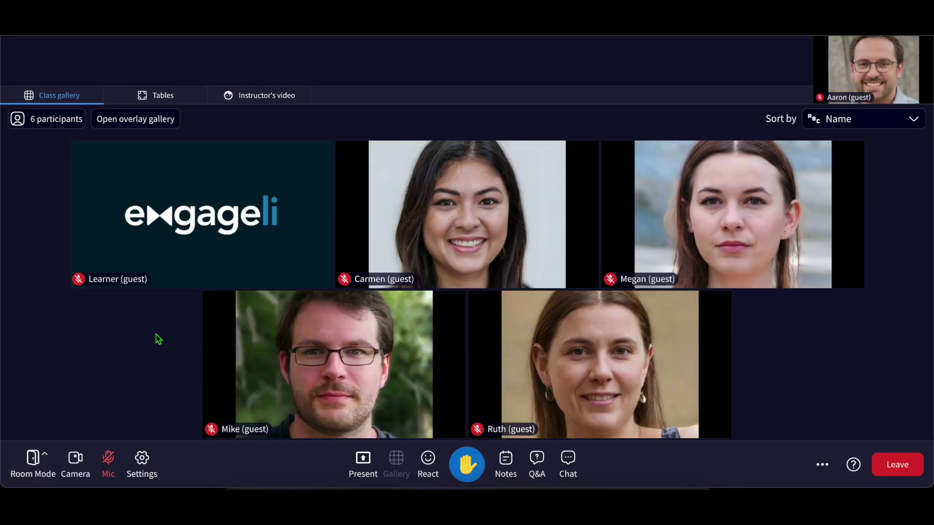
- View the Tables and instructor's video layouts, then return to Class gallery
click(142, 102)
click(251, 98)
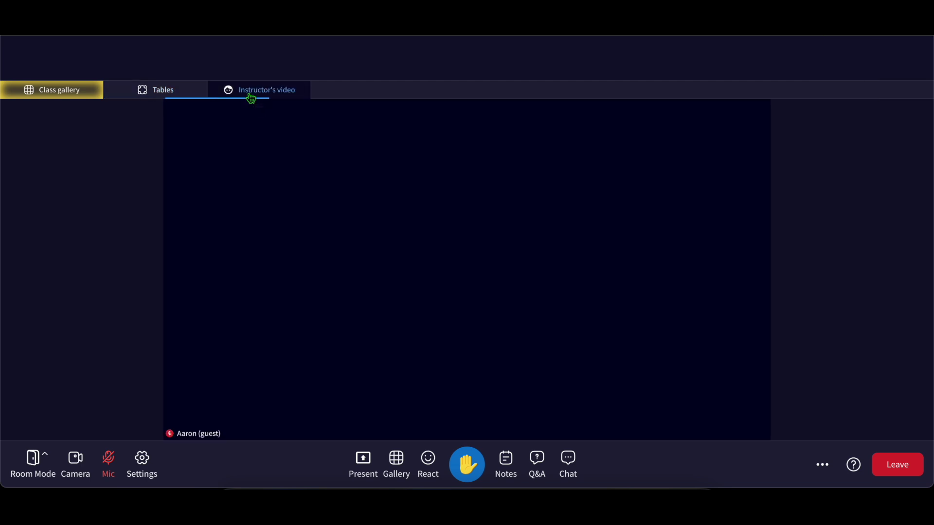
click(65, 92)
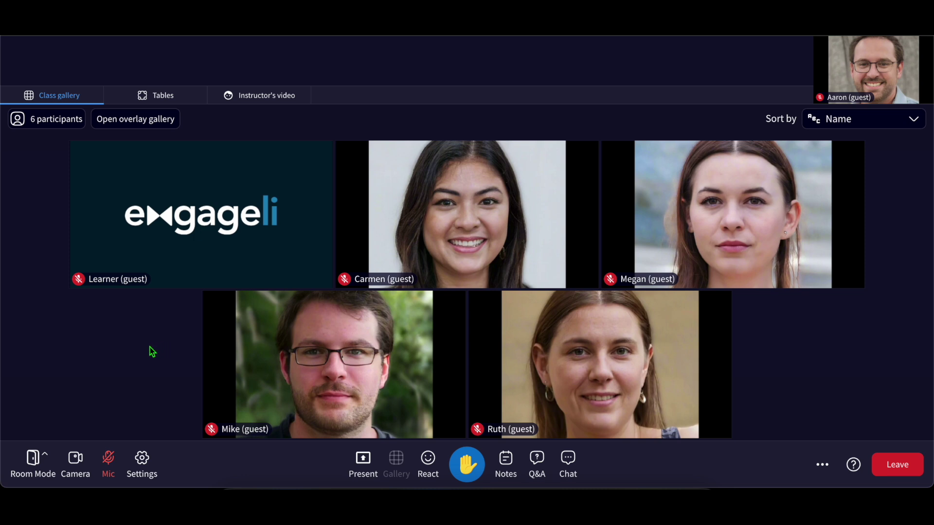
- Check Room Mode, raise then lower your hand, and bring up the Present sharing choices
click(41, 462)
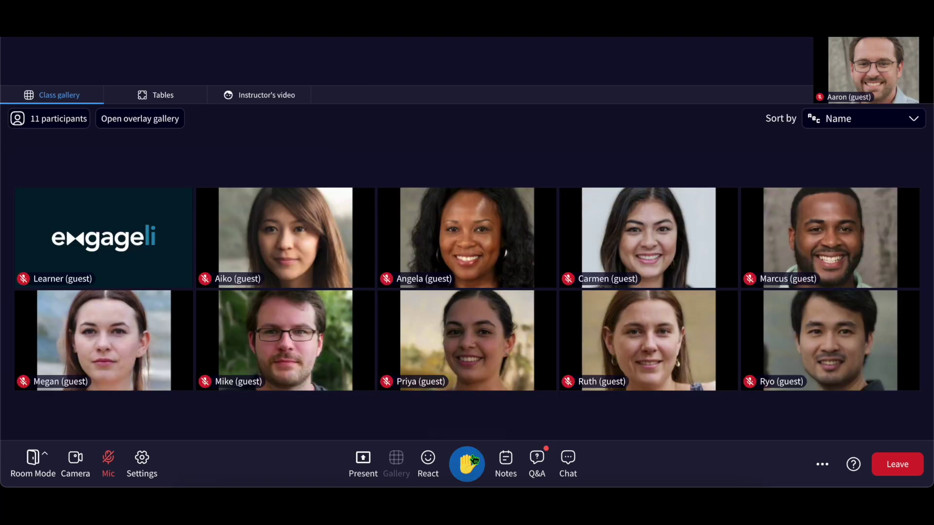
click(468, 466)
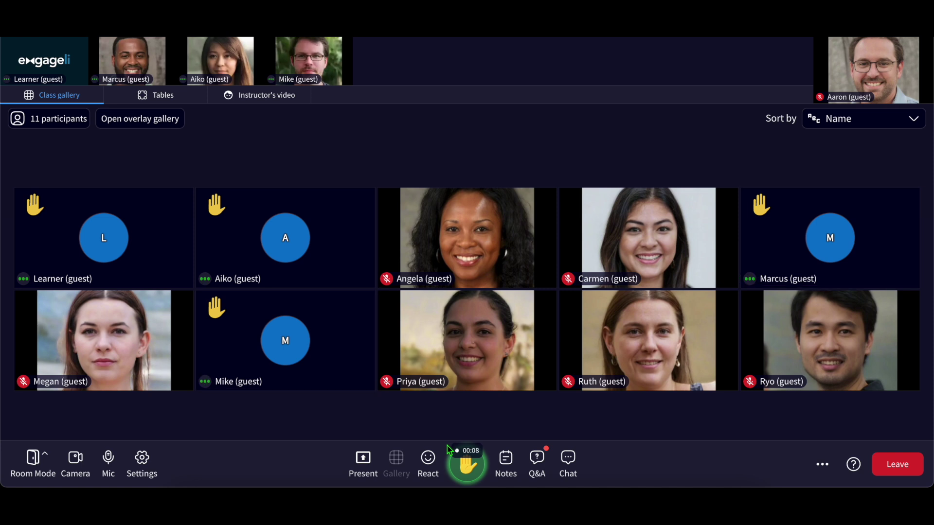
click(468, 473)
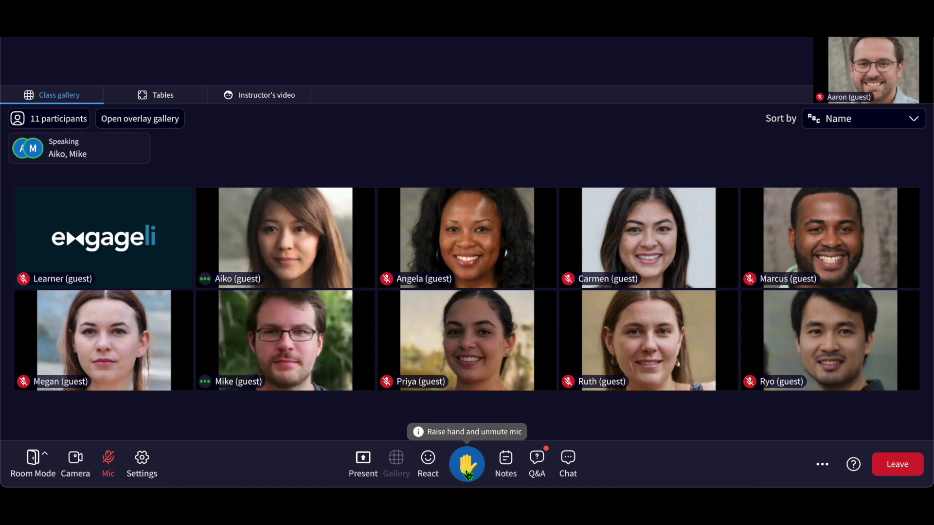
click(361, 461)
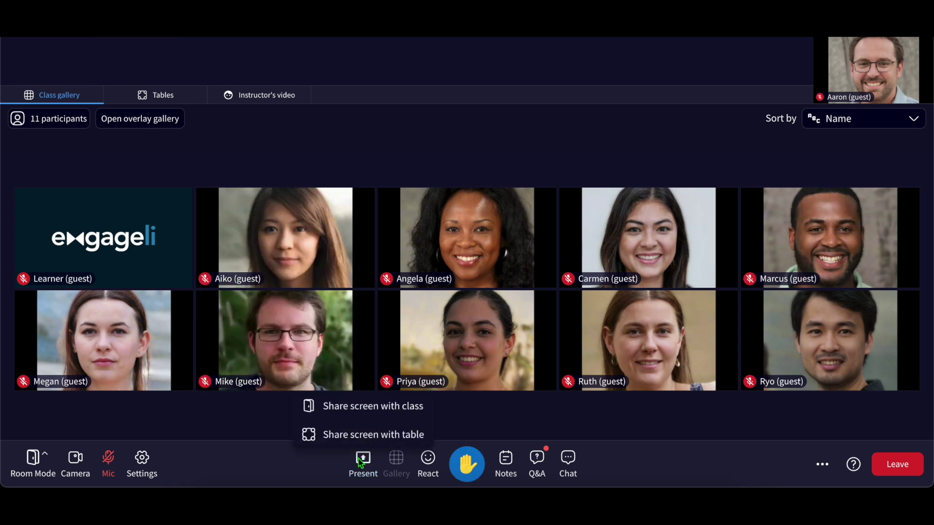
- Share the NASA browser tab with your table after browsing the window and screen options
click(368, 435)
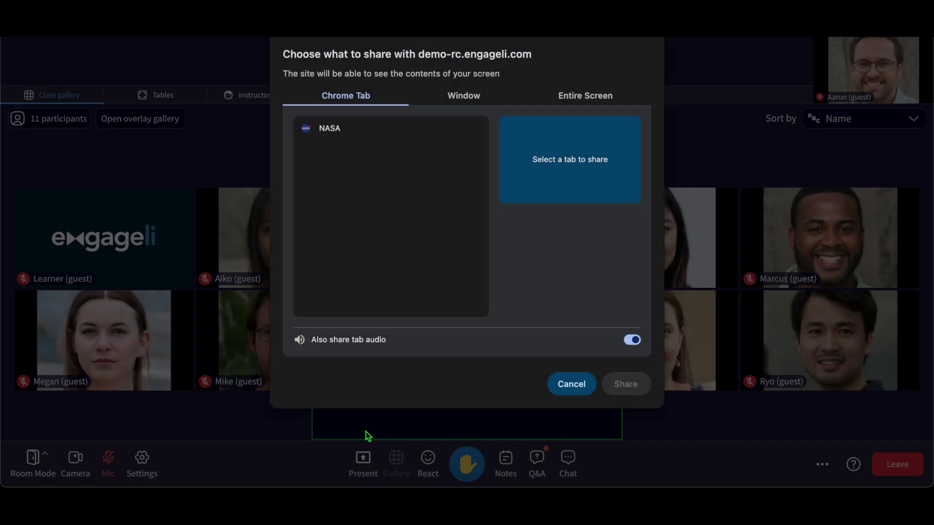
click(463, 99)
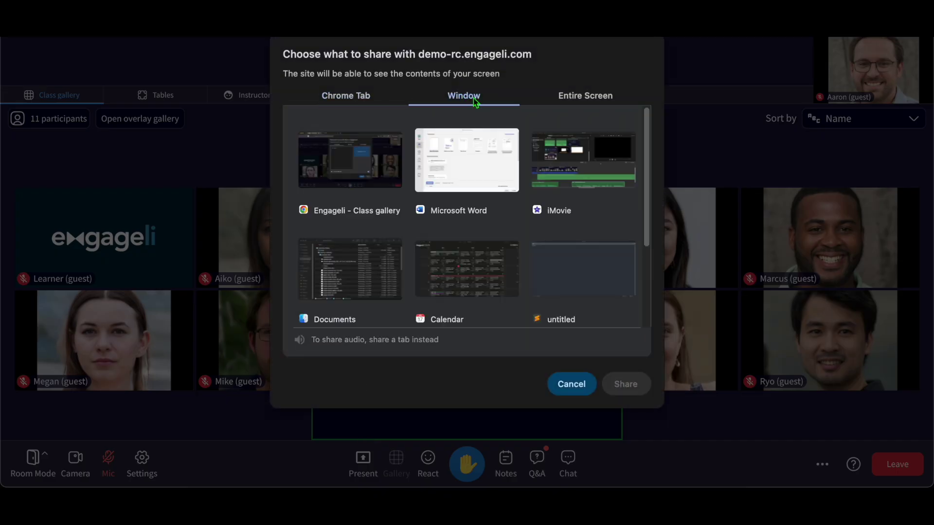
click(584, 100)
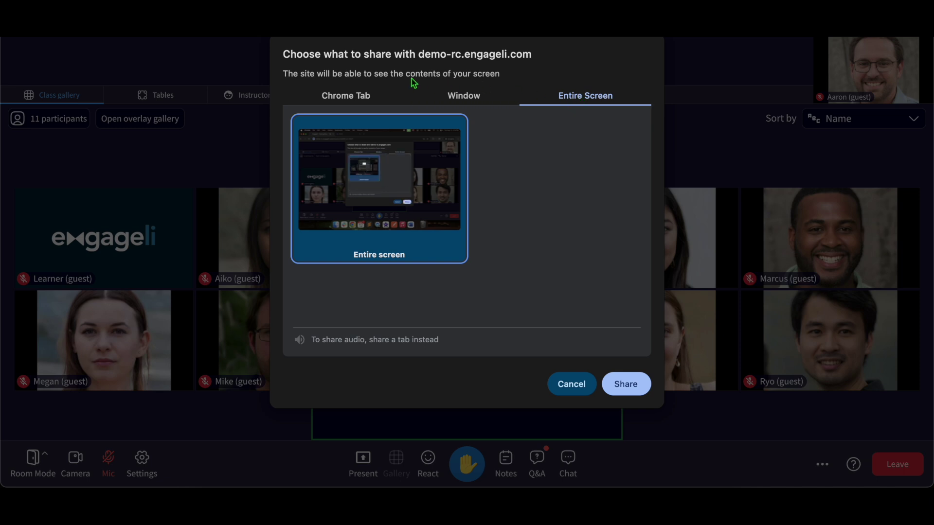
click(373, 101)
click(336, 132)
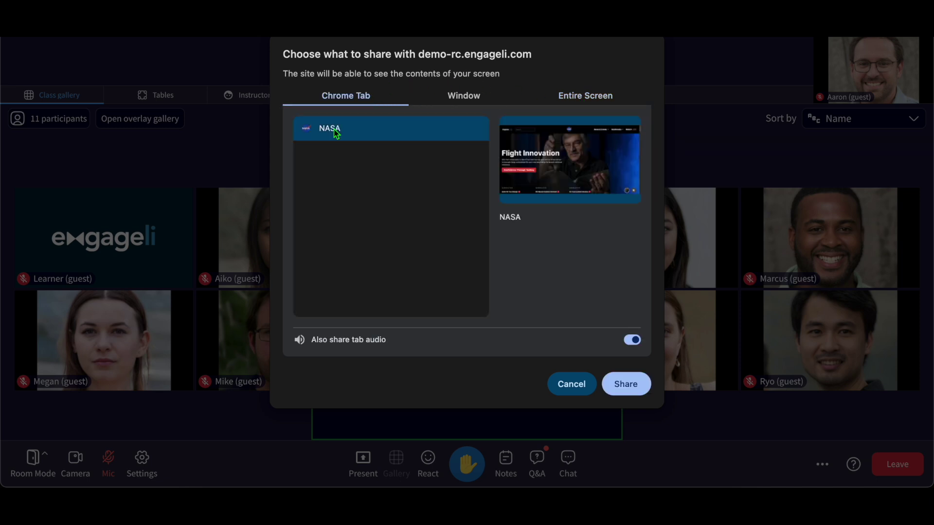
click(617, 382)
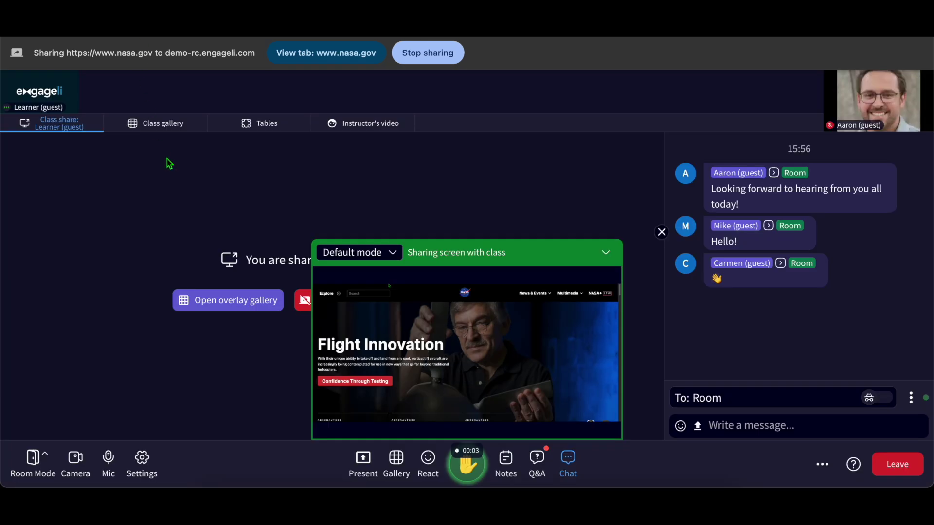
- Highlight the 'Flight Innovation' heading in yellow, then close annotation and end sharing
mouse_move(440, 374)
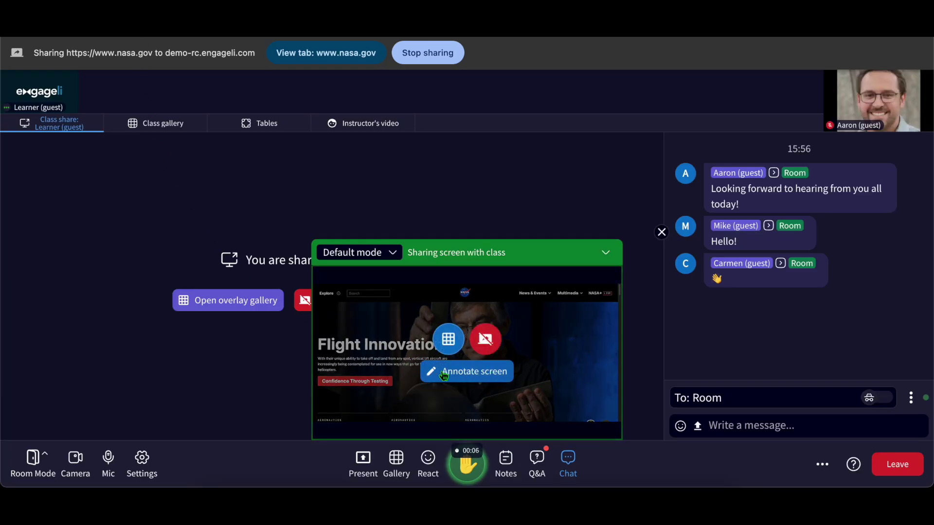
click(465, 372)
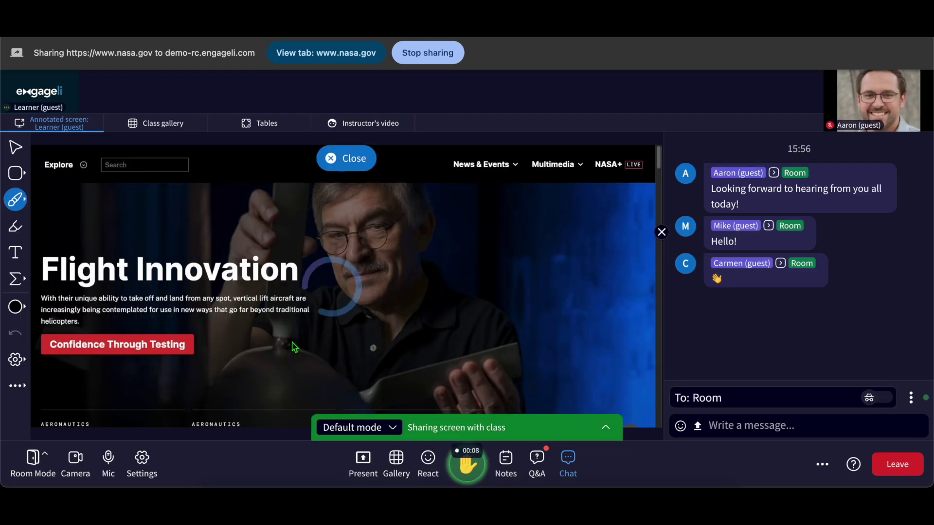
click(15, 226)
mouse_move(32, 267)
mouse_down()
mouse_move(311, 277)
mouse_move(44, 274)
mouse_up()
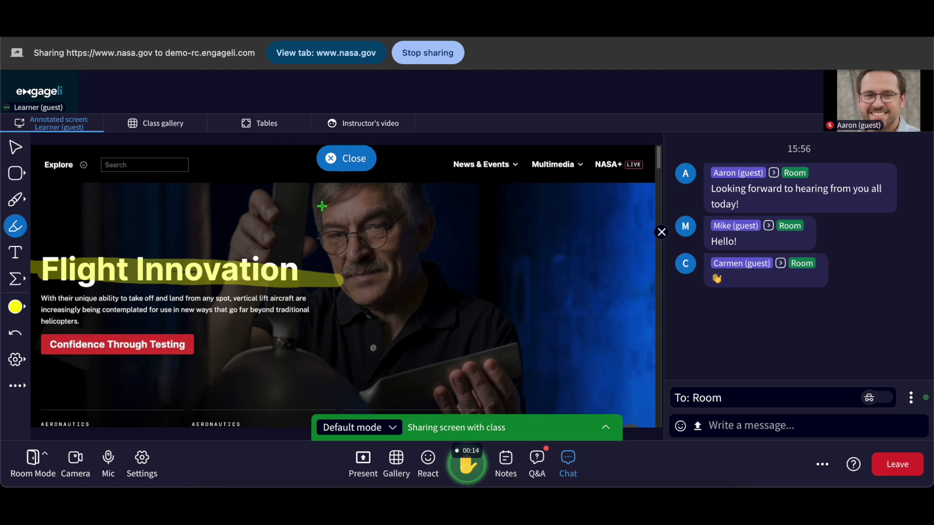
click(343, 158)
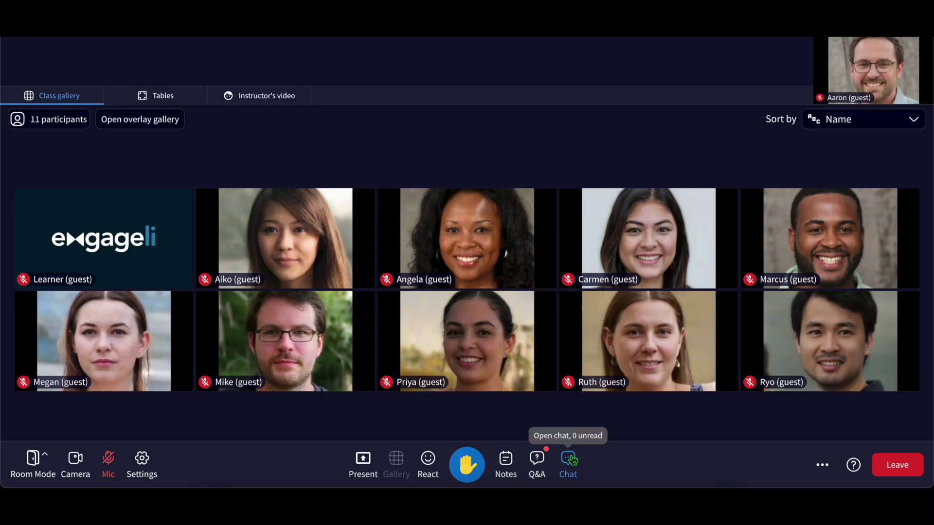
- Open the chat addressed To: Room and check its extra options
click(572, 460)
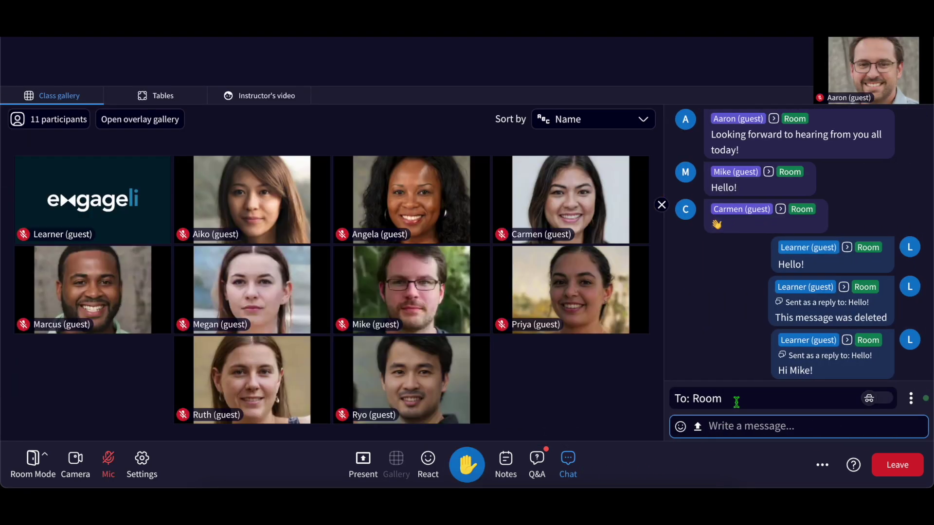
click(734, 399)
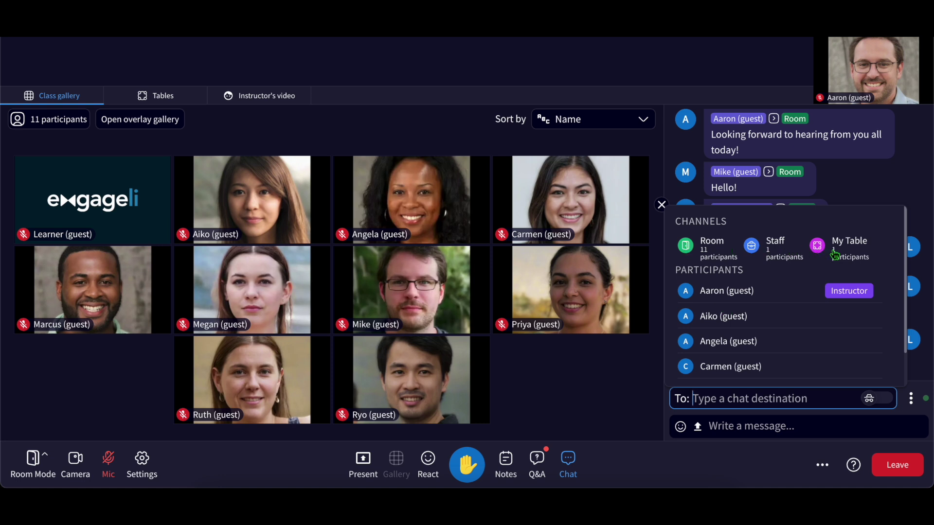
click(832, 423)
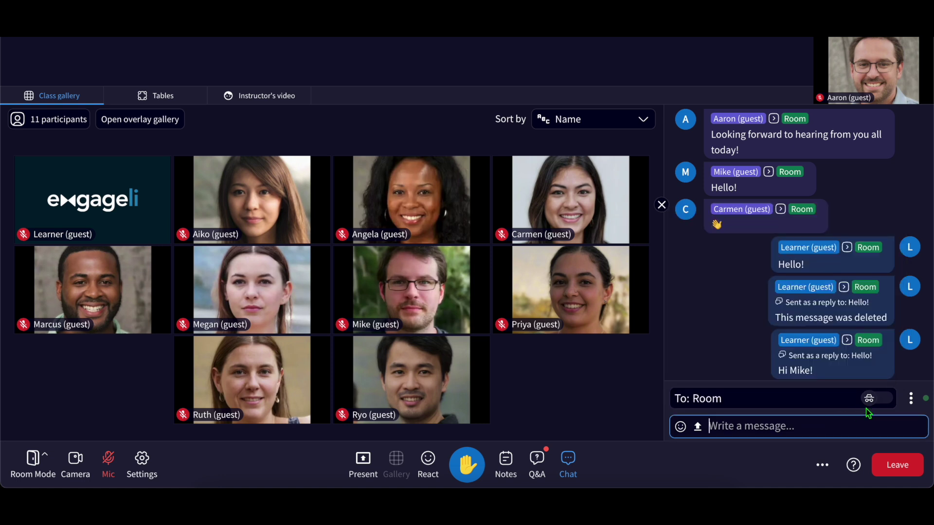
click(910, 401)
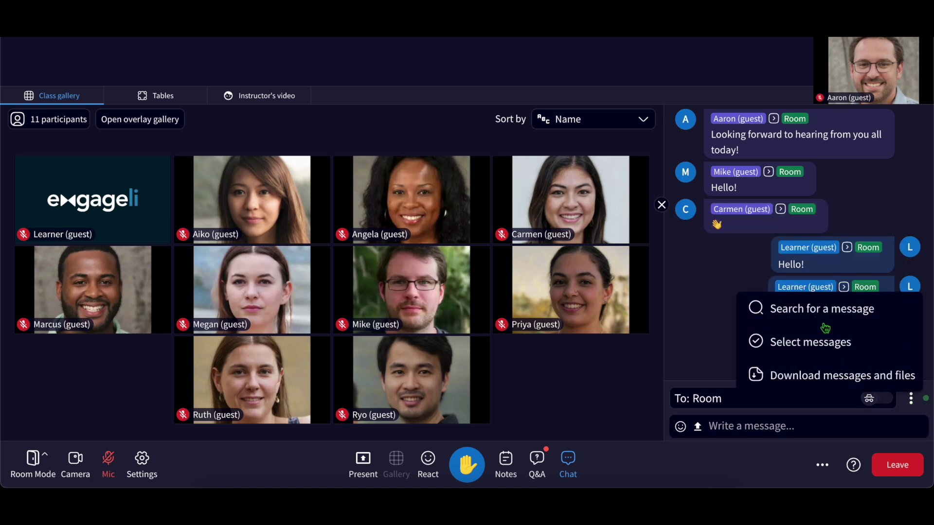
click(826, 426)
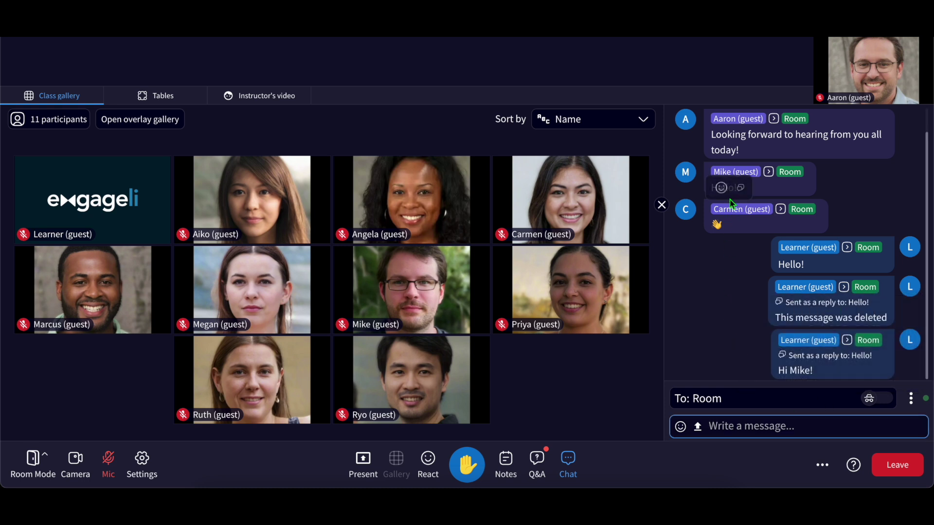
- React thumbs-up to the Hello! message, close chat, and open Q&A
click(725, 155)
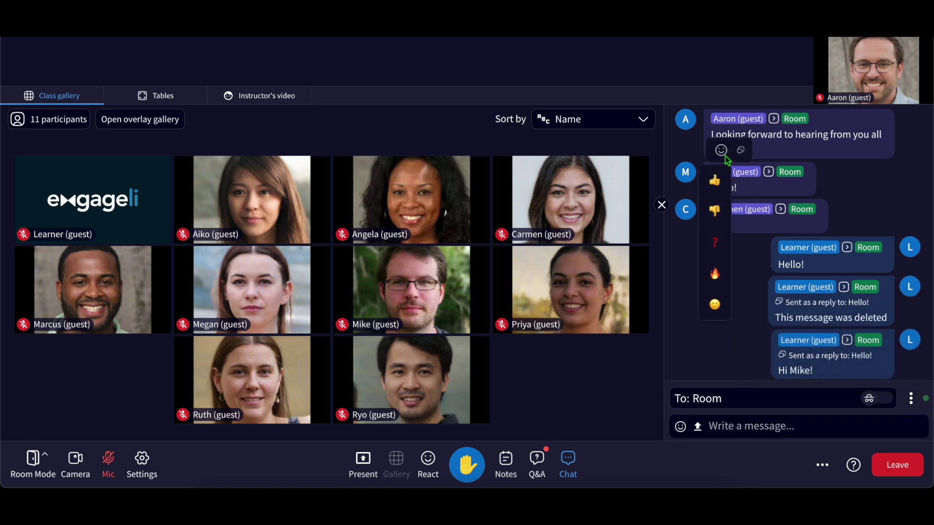
click(724, 180)
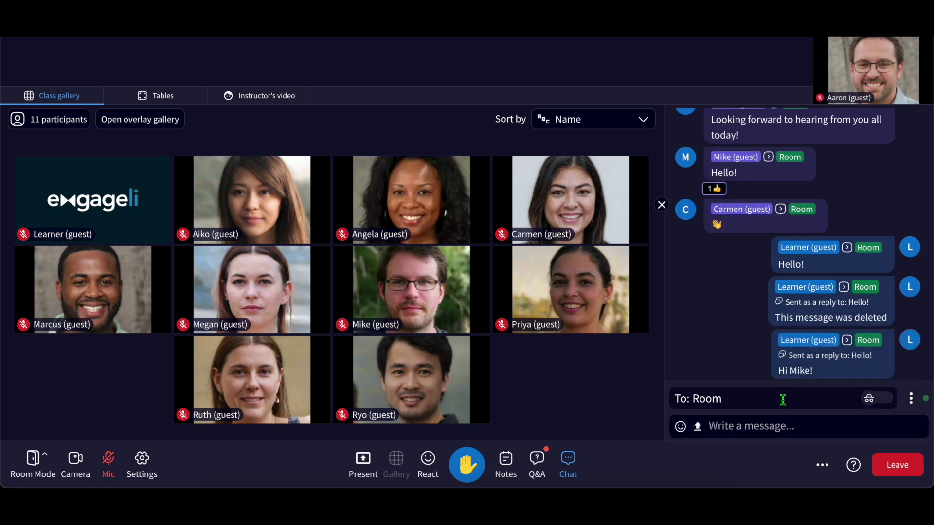
mouse_move(787, 364)
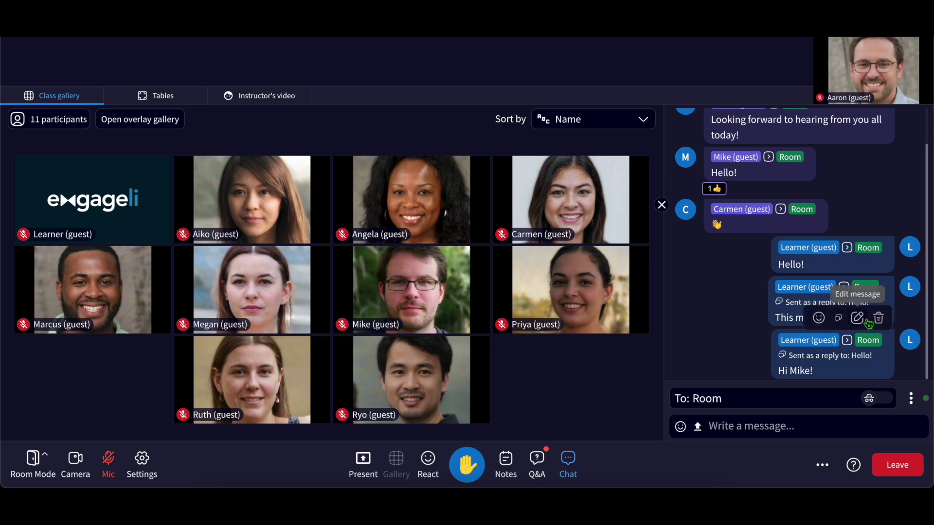
click(568, 465)
click(537, 465)
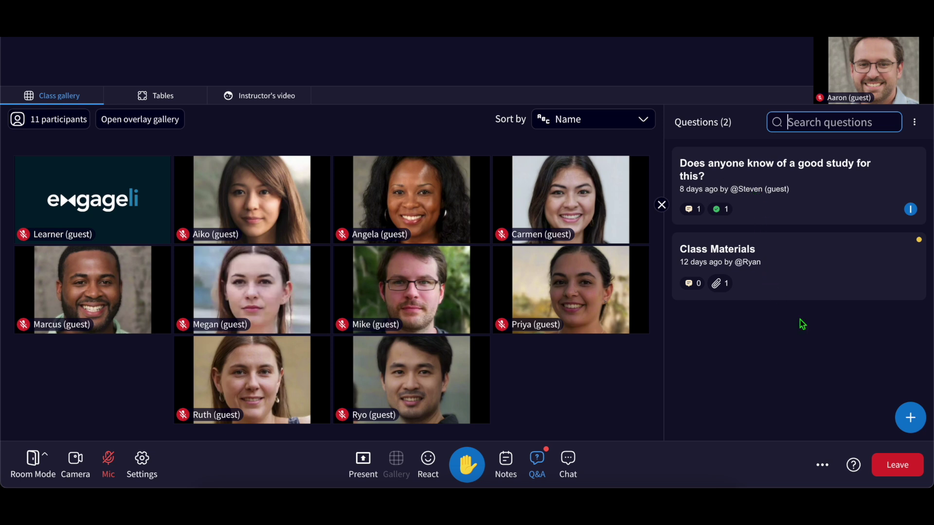
- Cancel a new Q&A question, then save the private note 'more notes!' in Notes
click(910, 418)
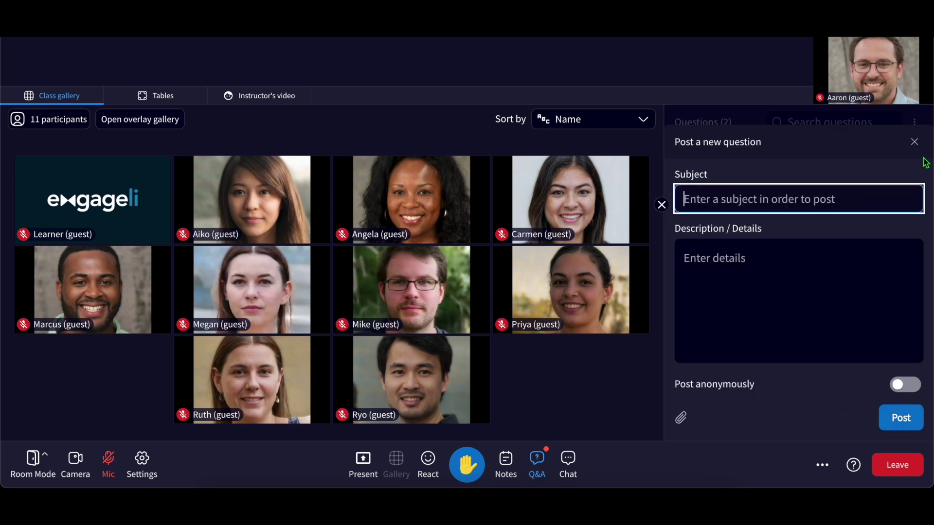
click(915, 142)
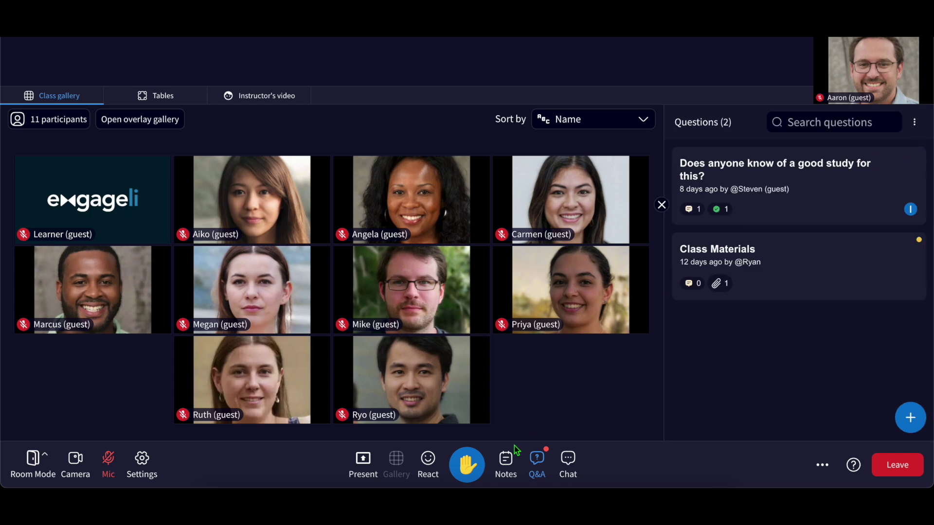
click(508, 459)
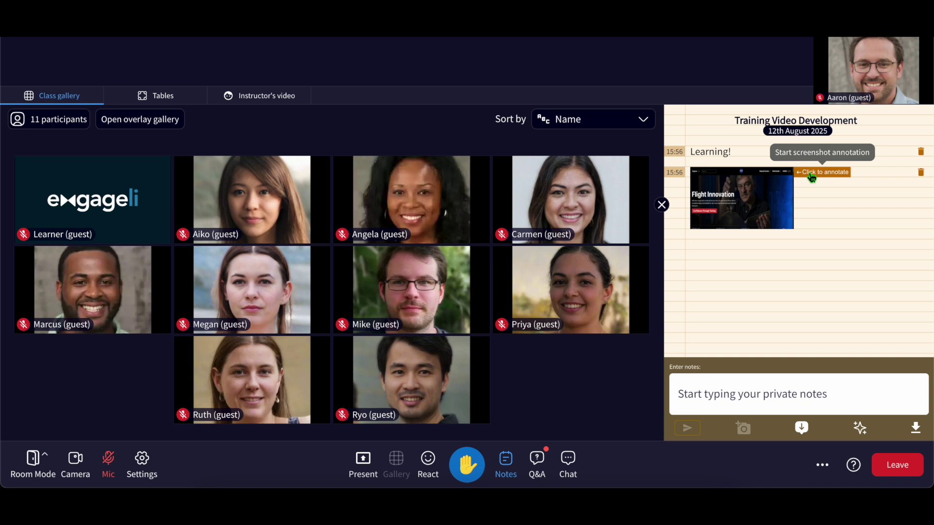
click(753, 399)
text(more)
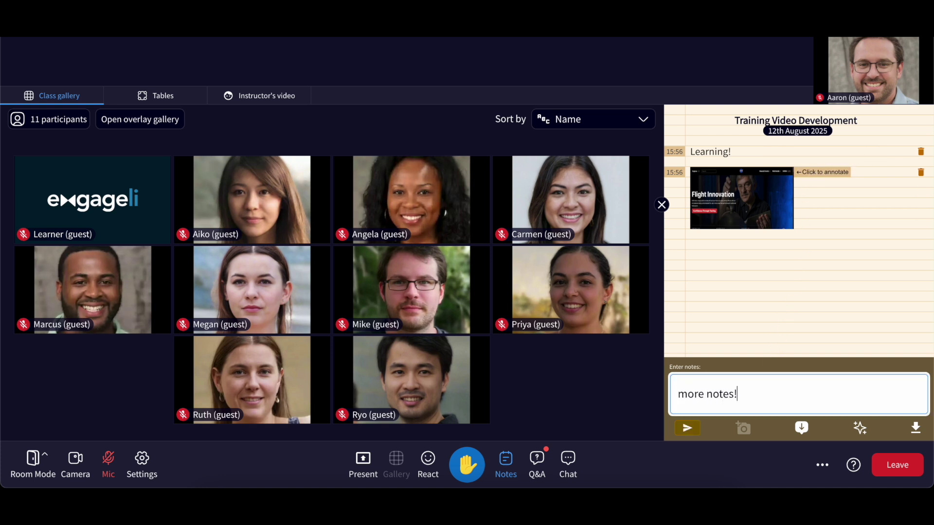
text( notes!)
key(Return)
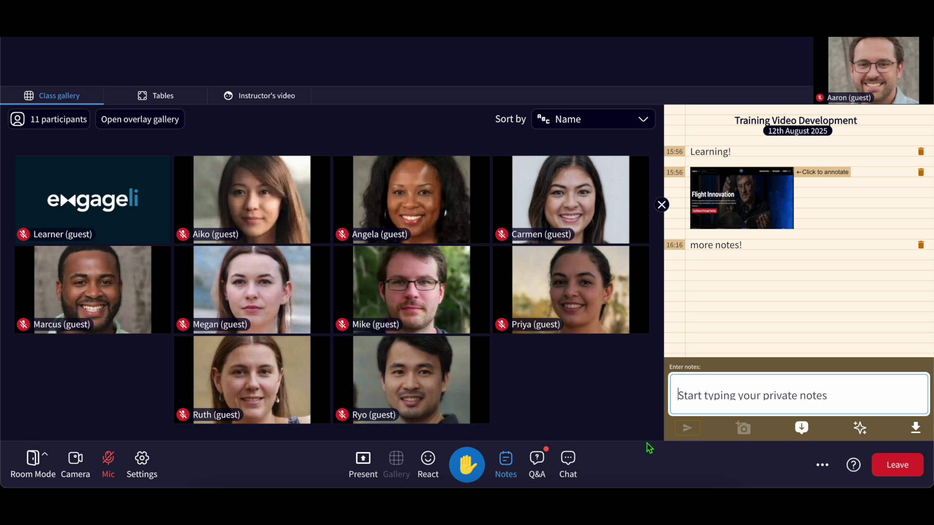
click(507, 465)
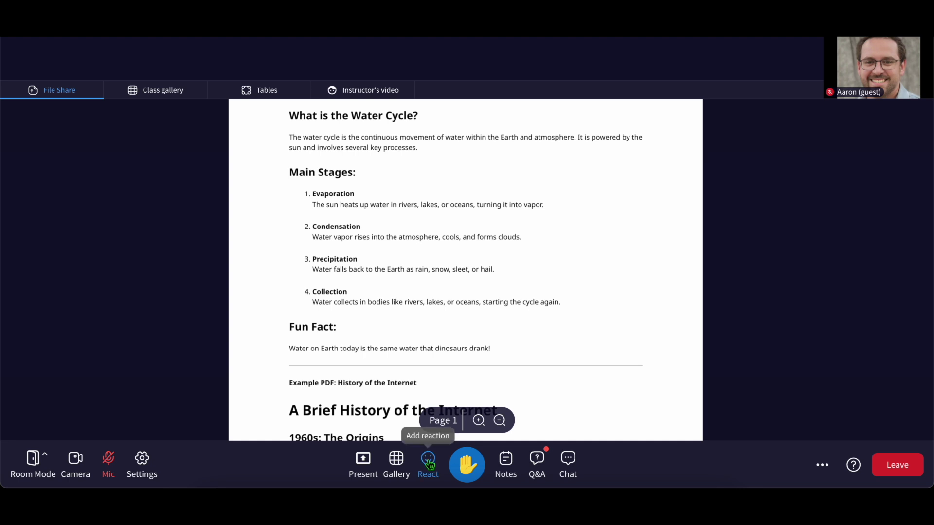
- Send thumbs-up and party reactions to the class, then bring up the Exit classroom prompt
click(428, 462)
click(336, 409)
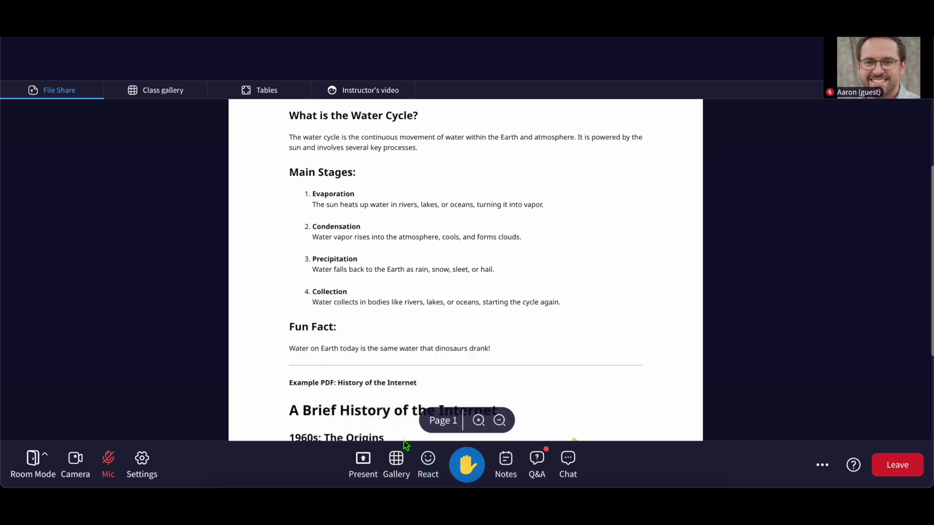
click(428, 460)
click(474, 408)
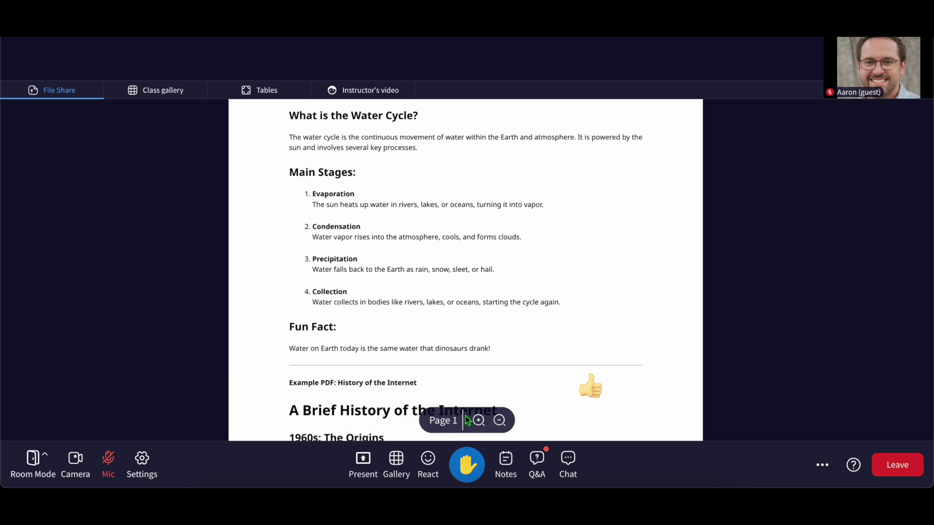
click(430, 462)
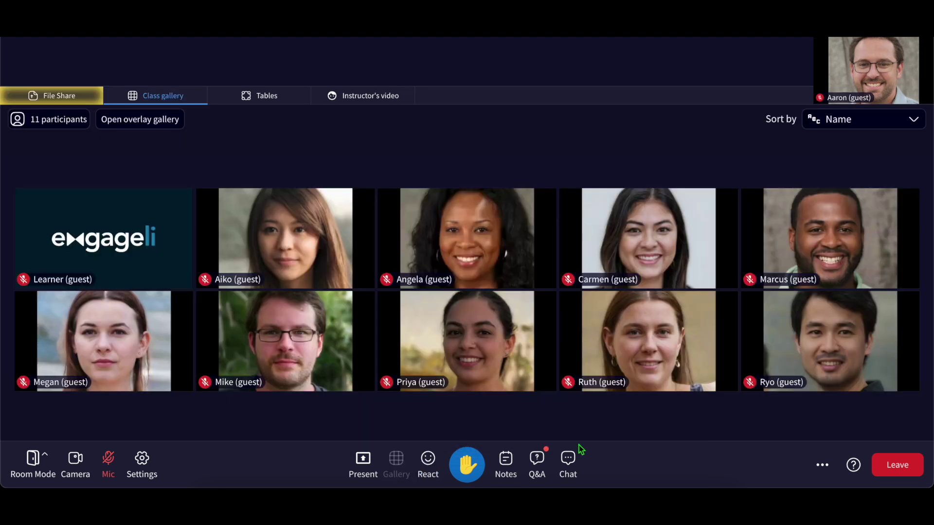
click(854, 467)
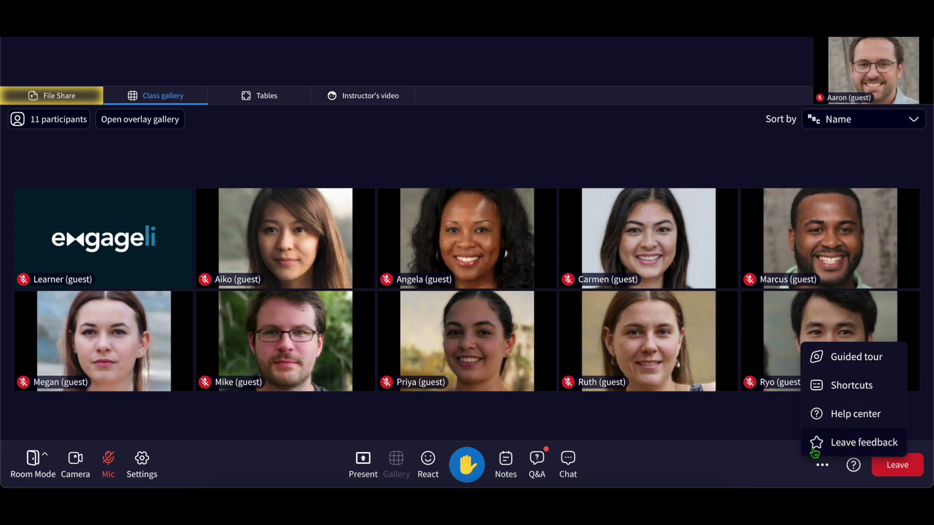
click(895, 467)
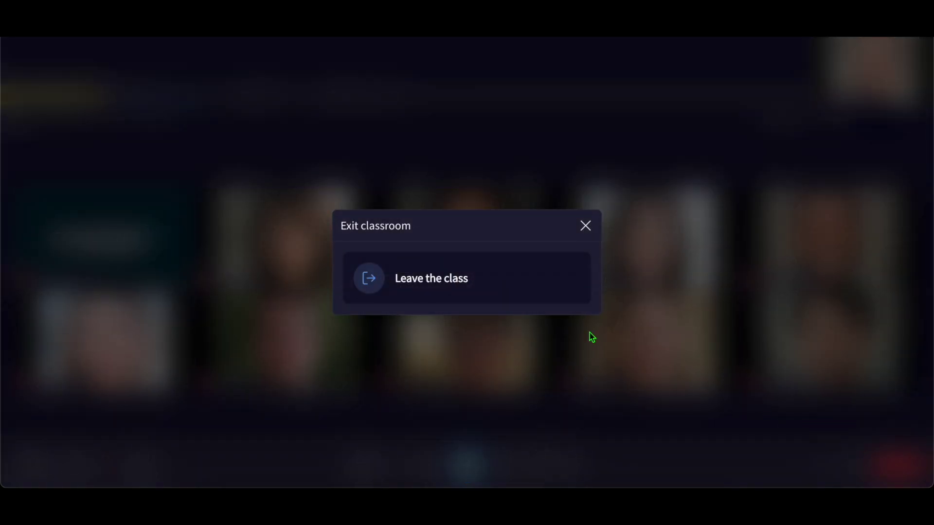